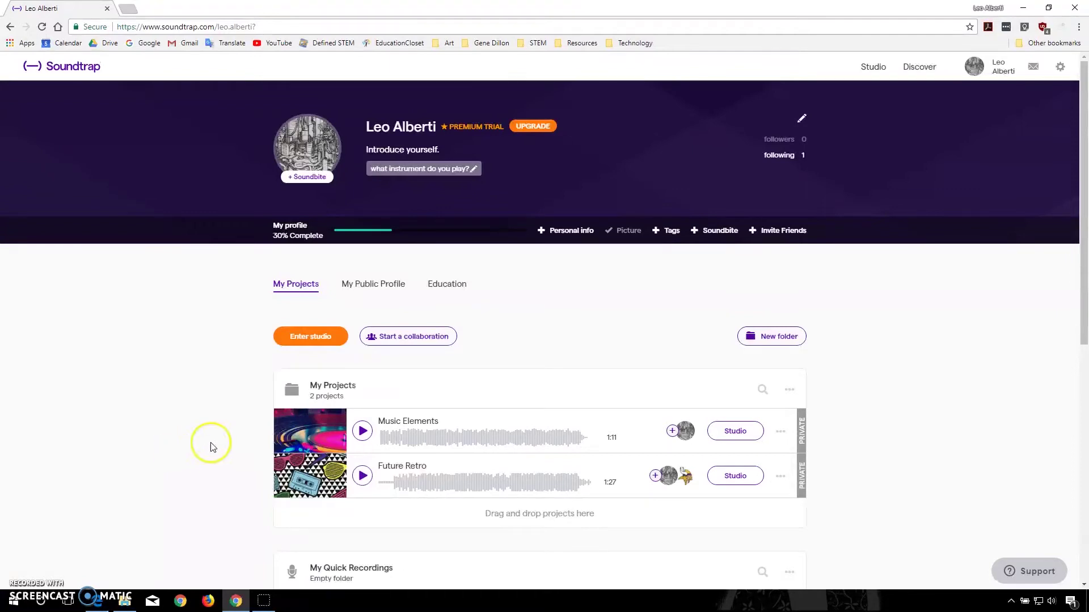
Open the Music Elements project in the studio and scroll the track list up to its first track.
click(745, 435)
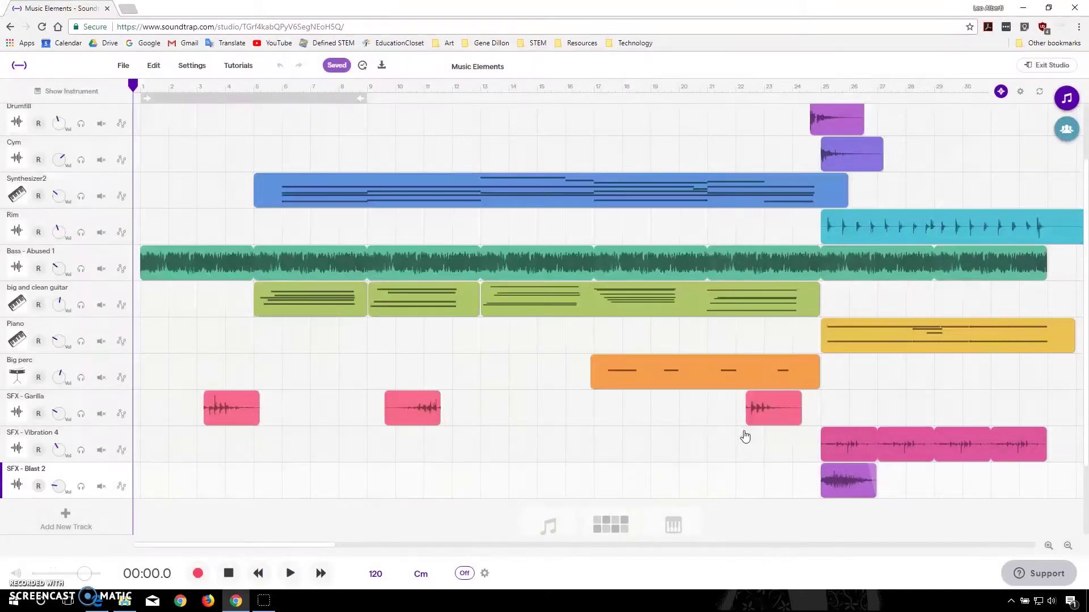
scroll(678, 417, up, 2)
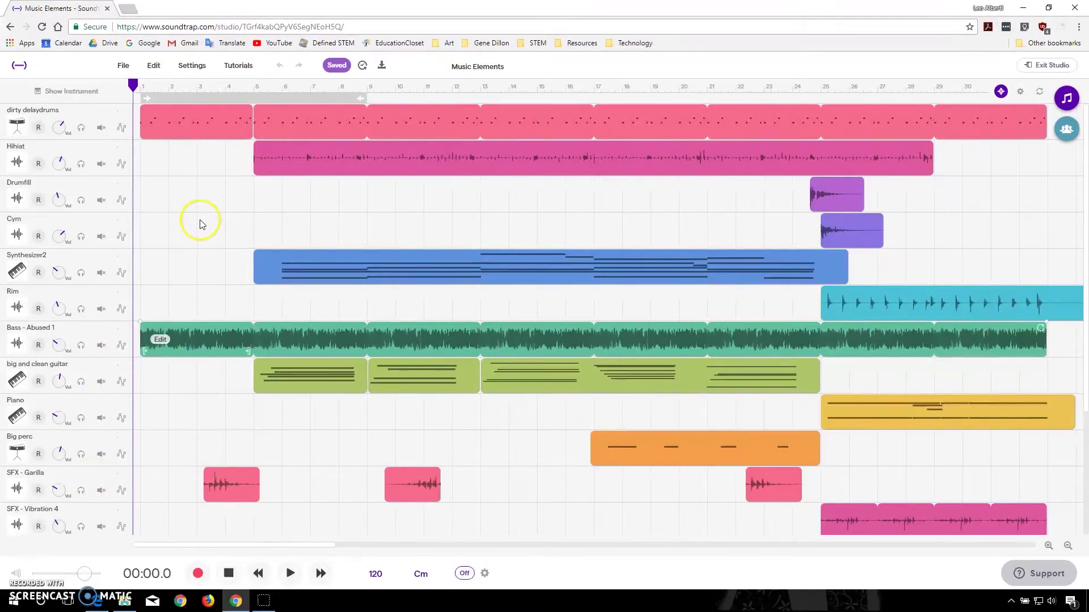
mouse_move(328, 114)
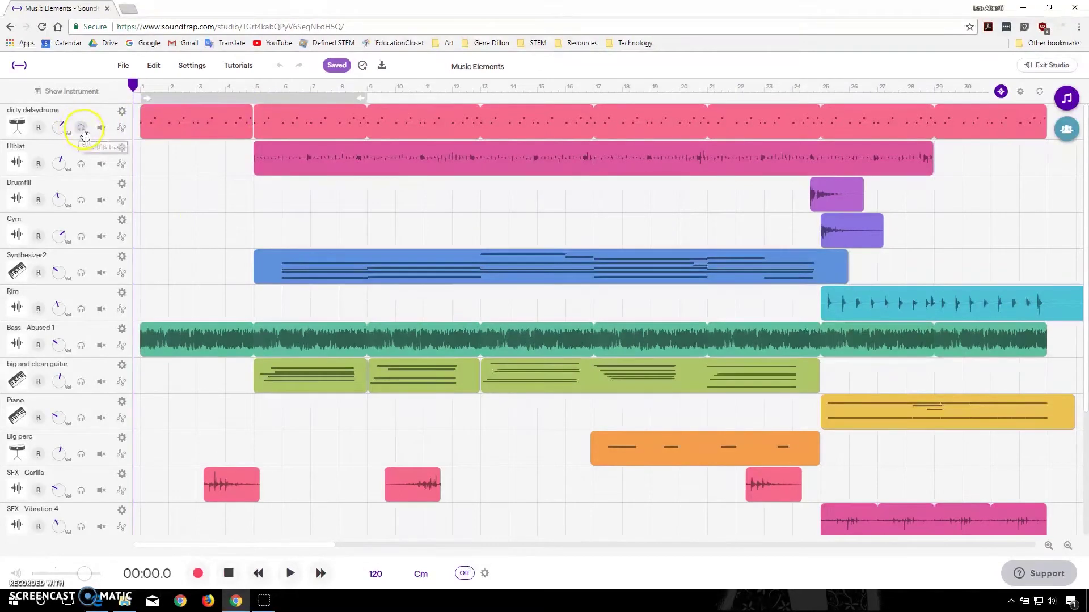
click(81, 128)
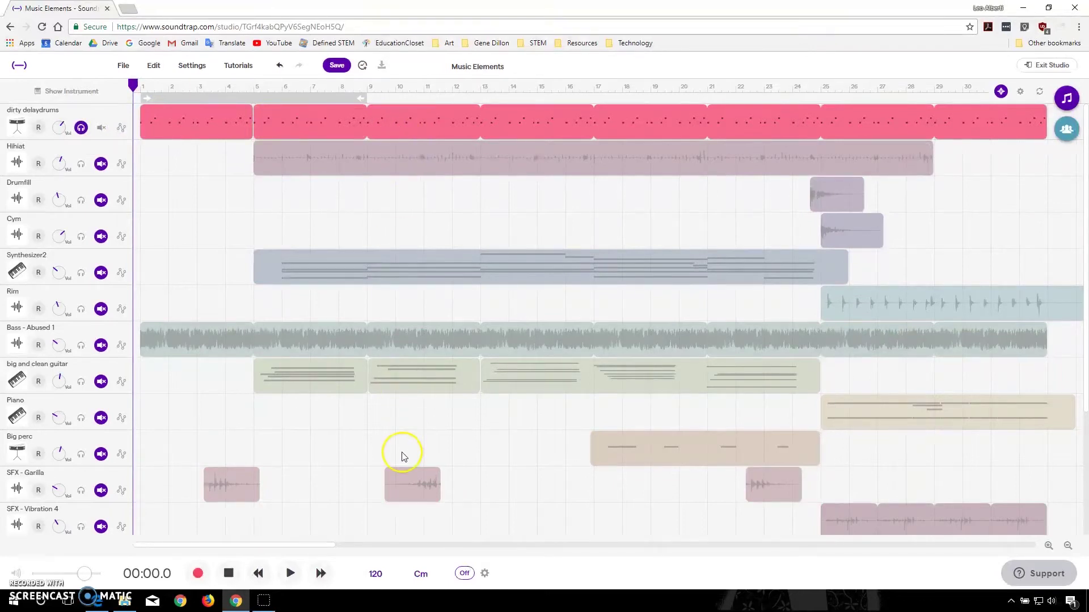
click(289, 573)
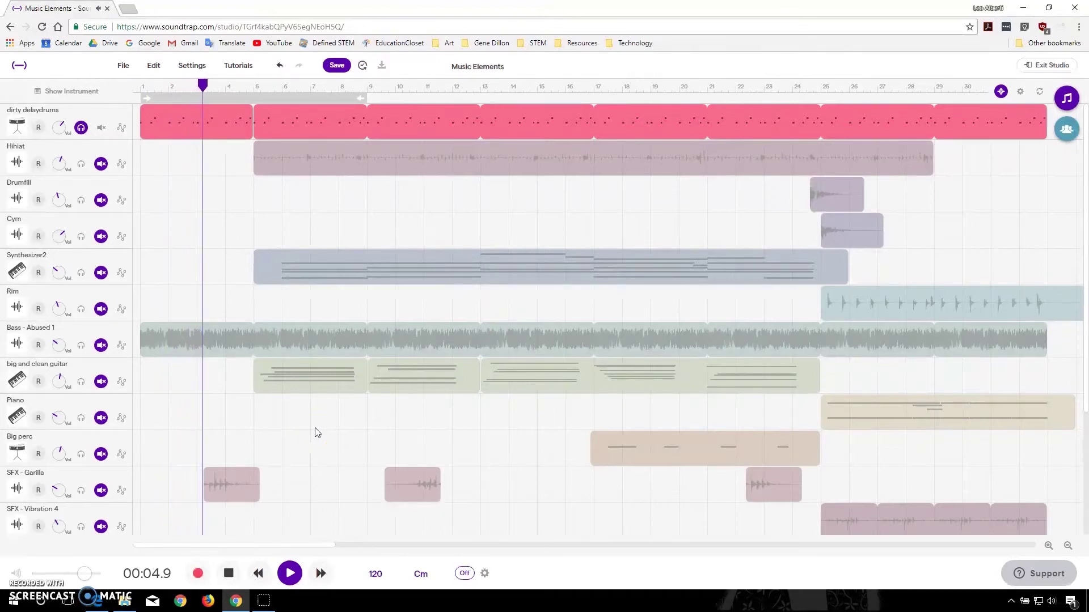
click(229, 576)
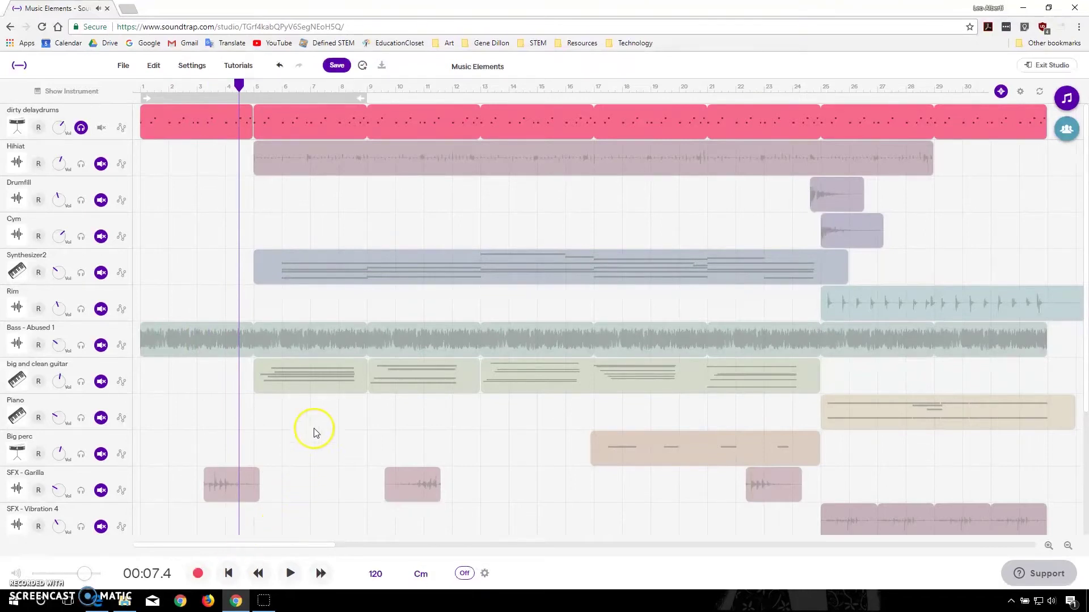
click(81, 128)
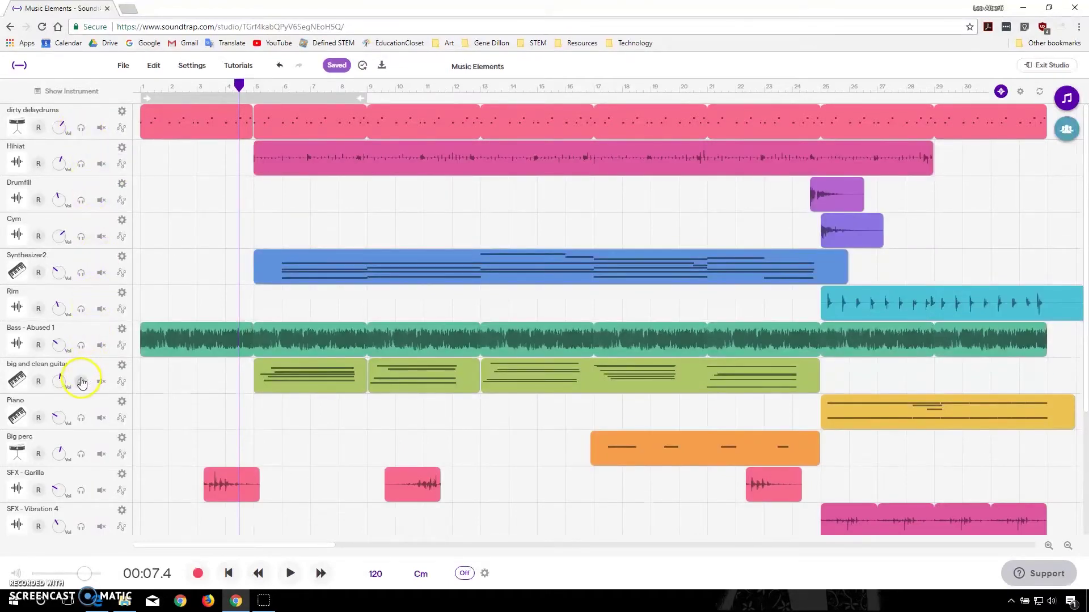
Solo the big and clean guitar track and play it on its own, then stop playback.
click(81, 381)
click(290, 575)
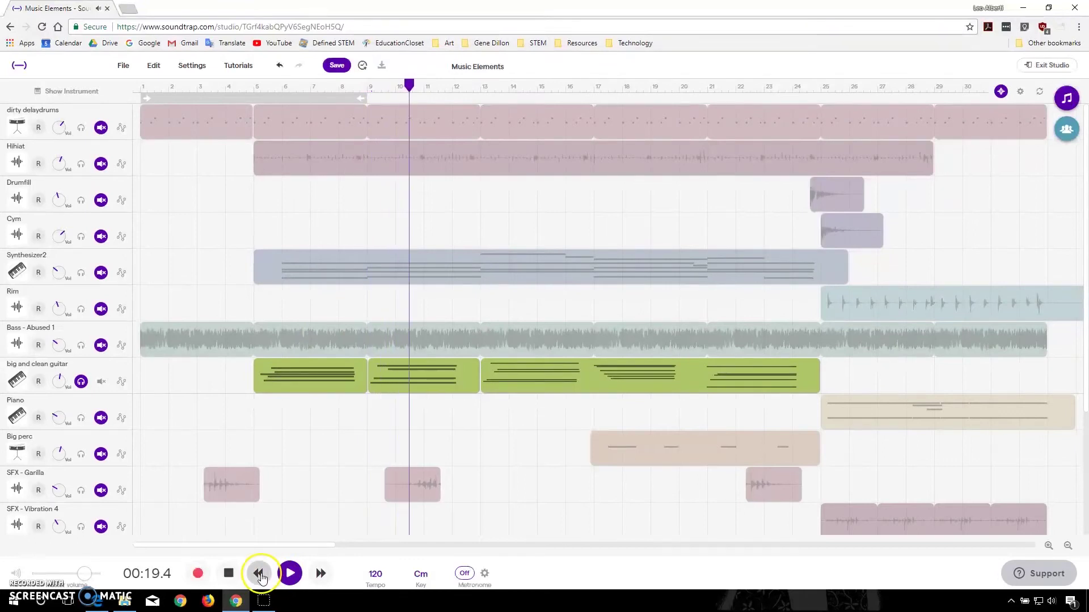
click(235, 573)
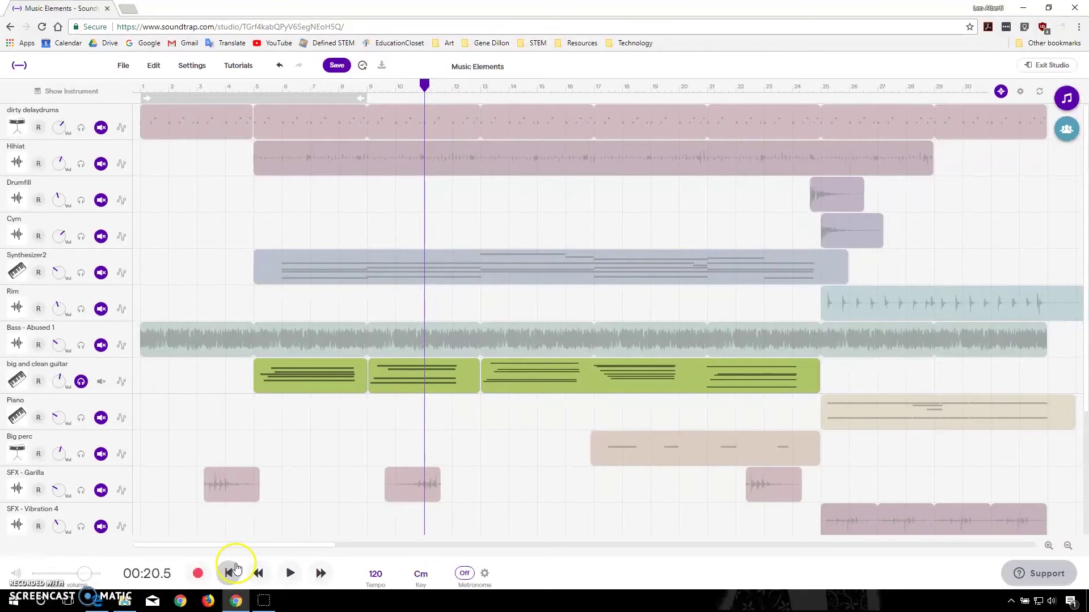
mouse_move(291, 376)
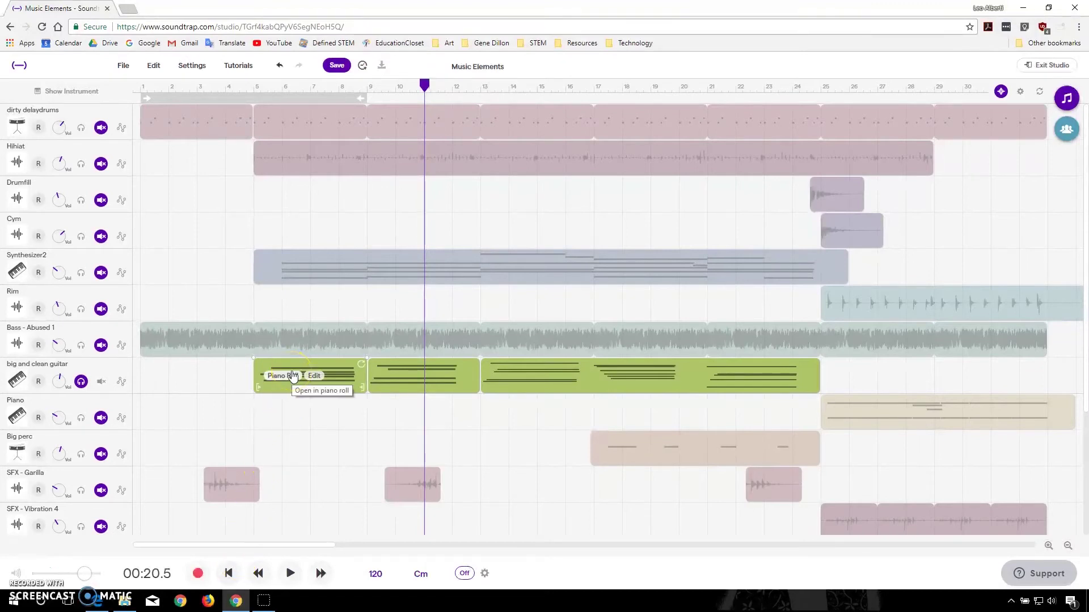
In the first guitar clip's piano roll, raise the top note from F3 to Gb3.
click(291, 378)
click(292, 377)
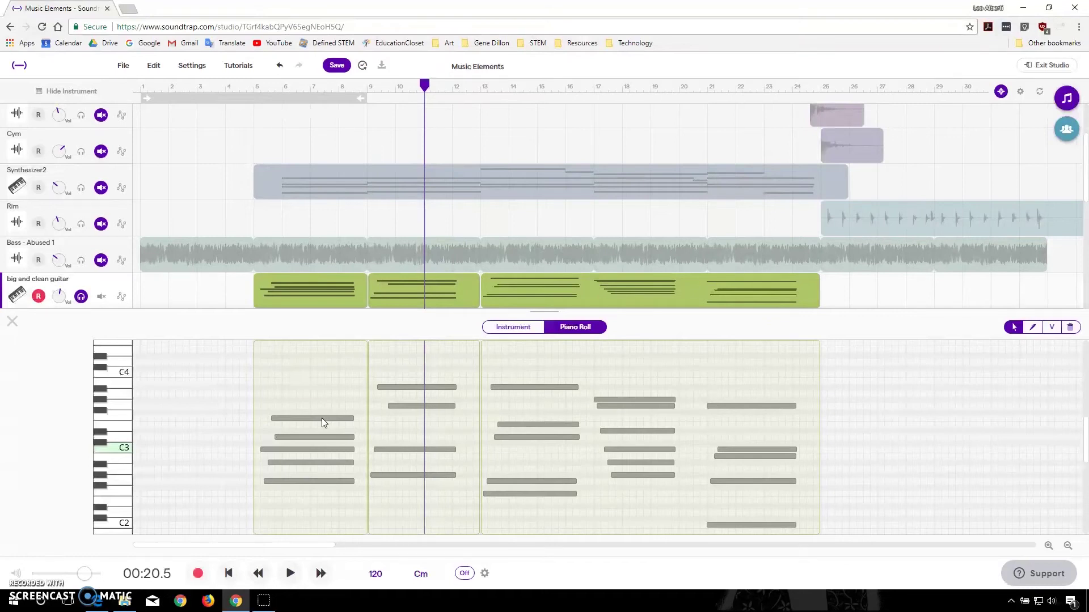
click(306, 419)
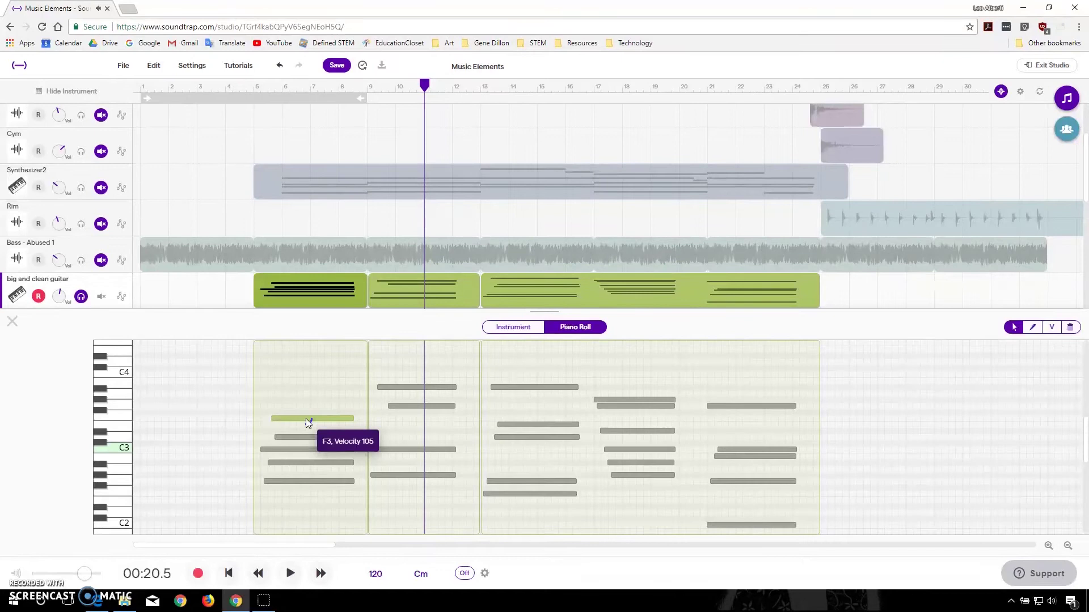
mouse_move(305, 419)
mouse_down()
mouse_move(305, 404)
mouse_move(305, 418)
mouse_up()
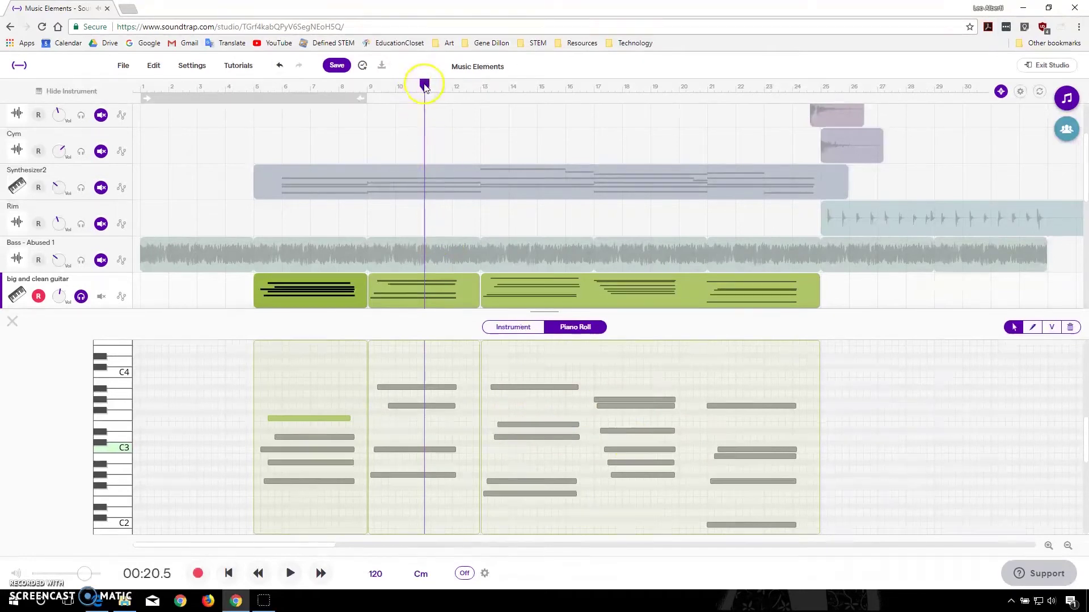
Play back from bar 9 to hear the changed note, then stop.
drag(424, 85, 369, 99)
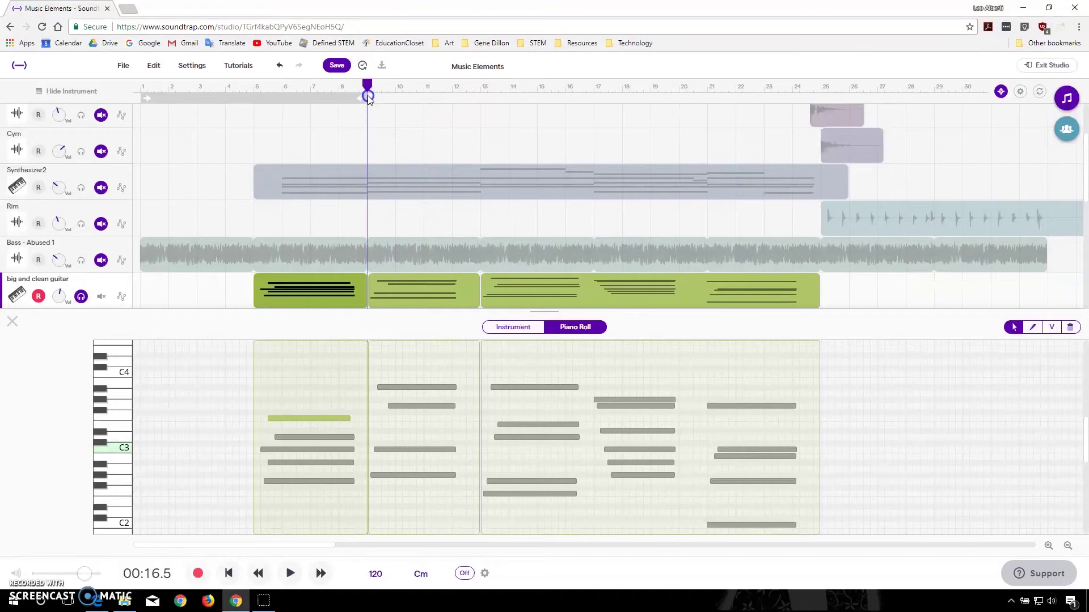
click(290, 574)
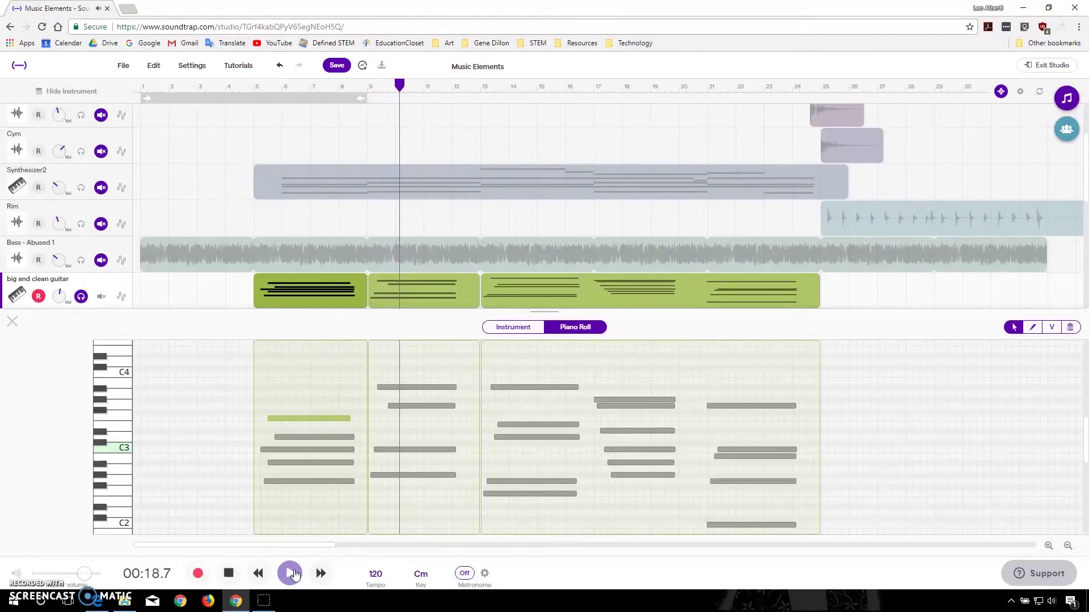
click(233, 574)
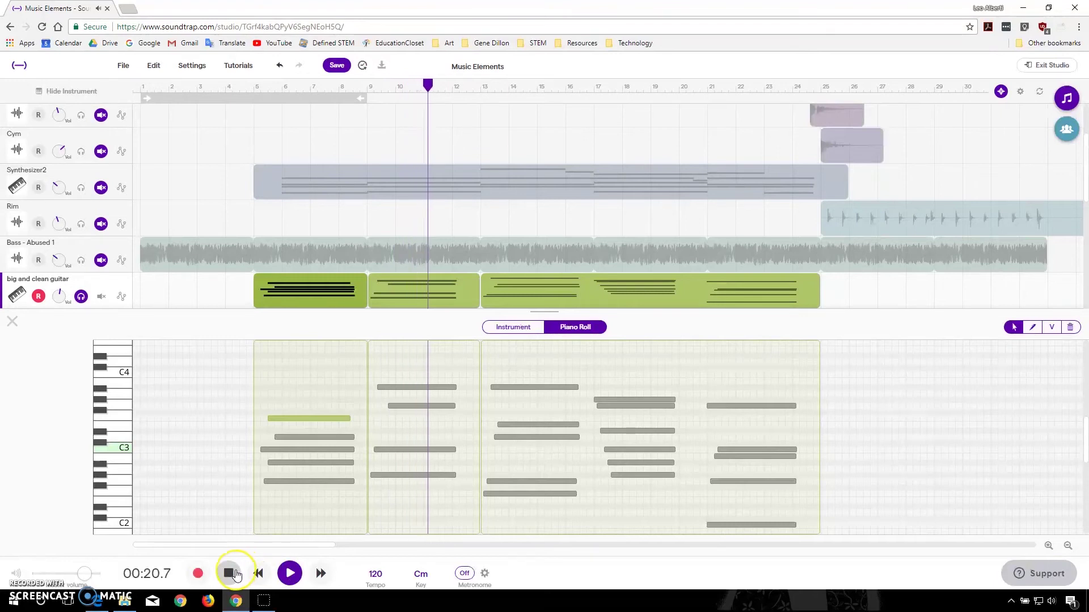
click(236, 574)
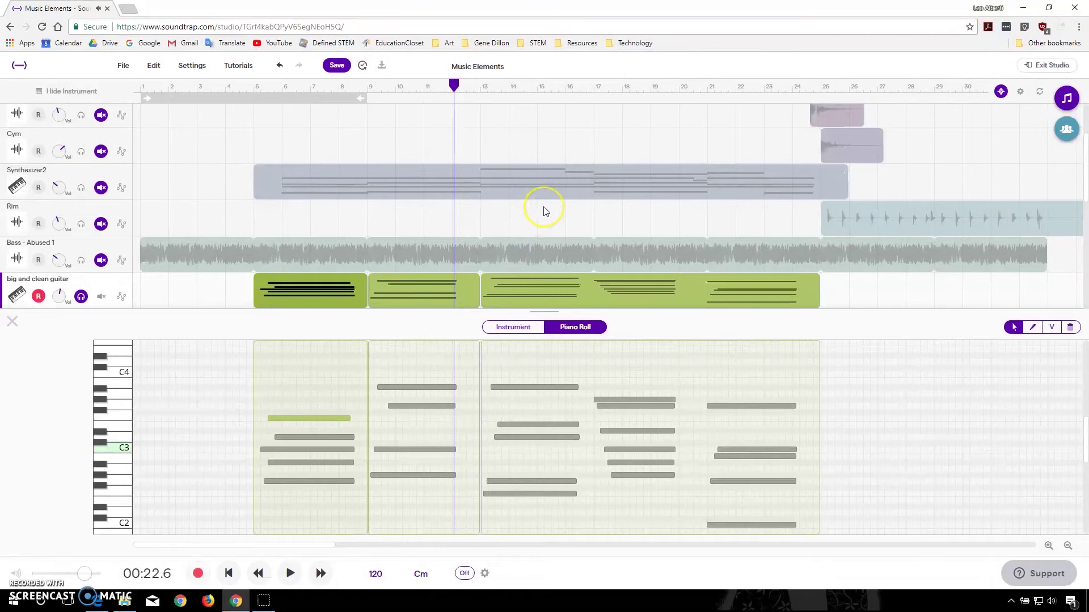
Close the piano roll, unsolo the guitar, and play the full mix from the start to 00:20.4.
click(13, 321)
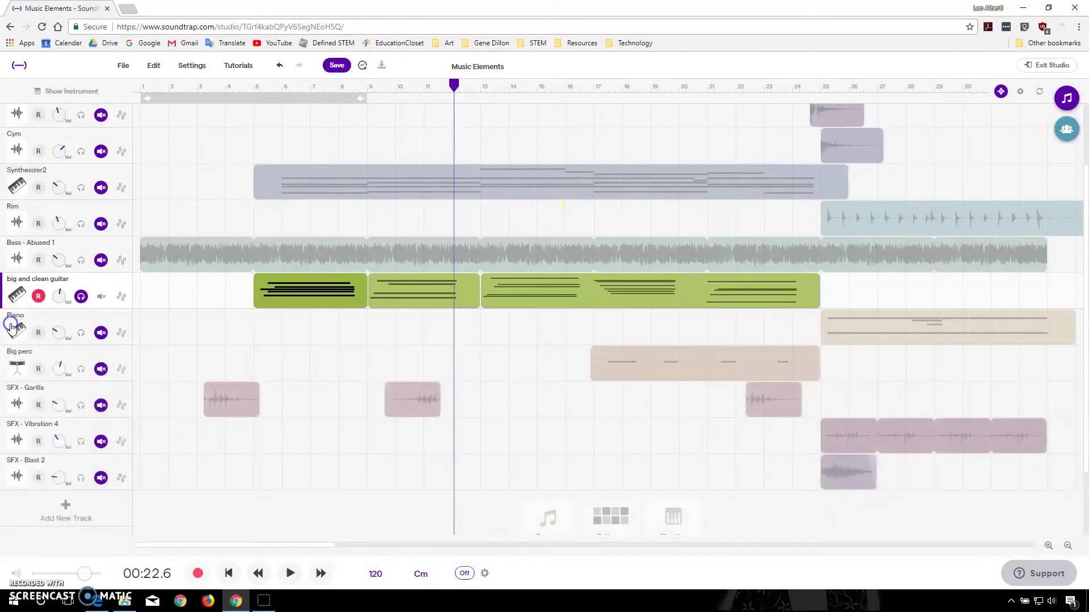
click(82, 297)
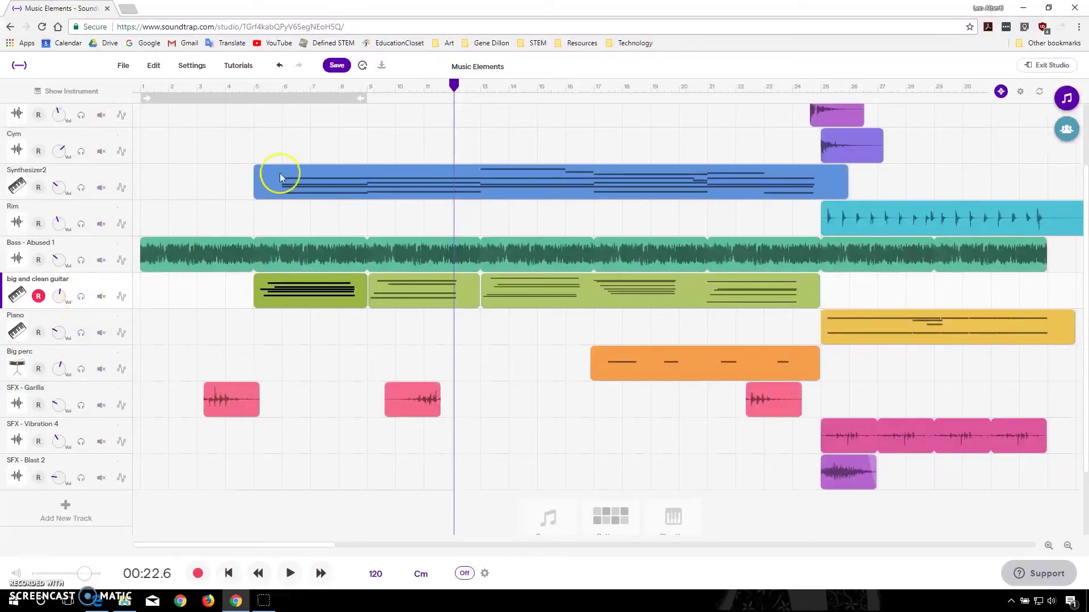
drag(455, 87, 133, 86)
scroll(277, 287, up, 3)
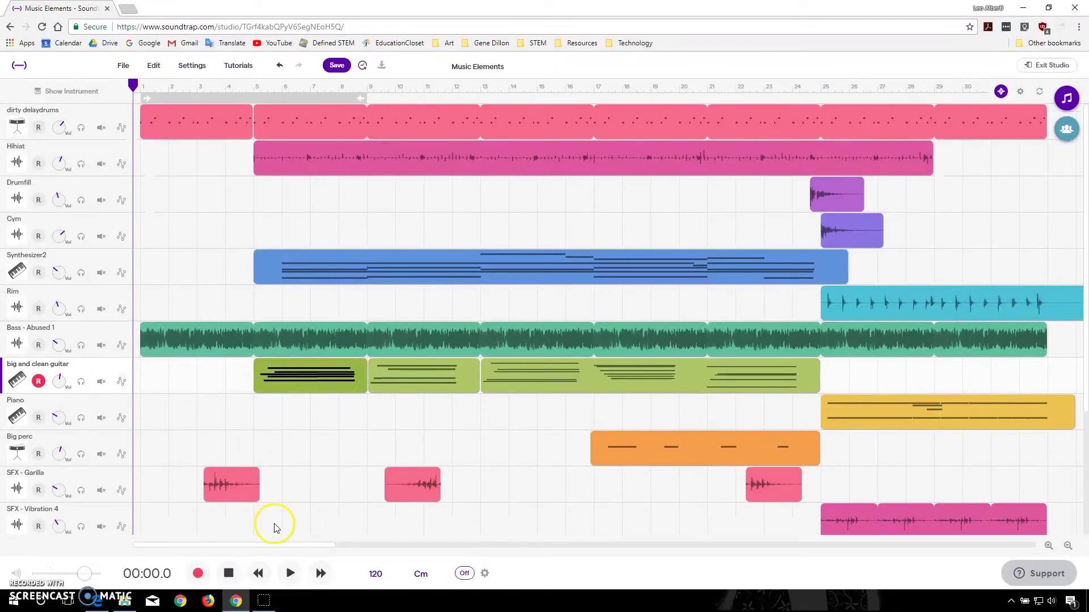
click(290, 573)
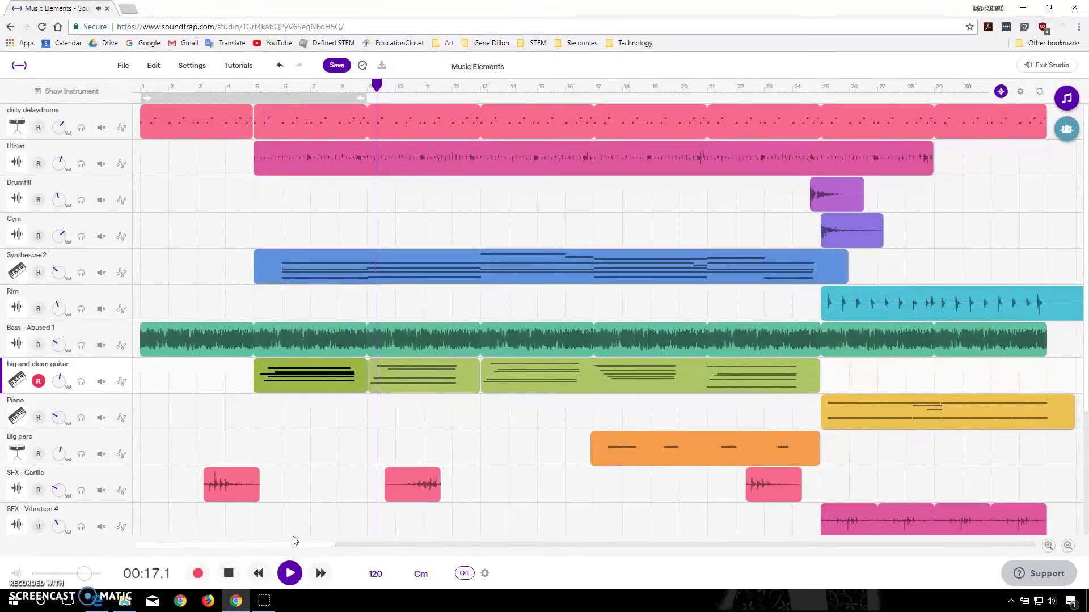
click(235, 574)
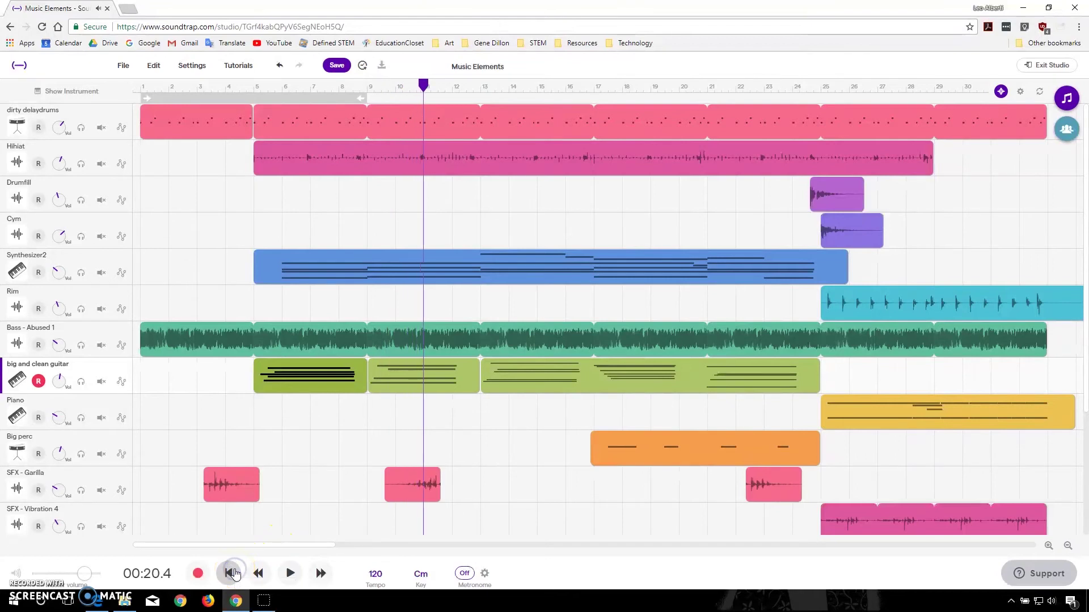
Open the Synthesizer2 clip's instrument settings and audition the current Vintage Vibe sound on the keyboard.
click(34, 260)
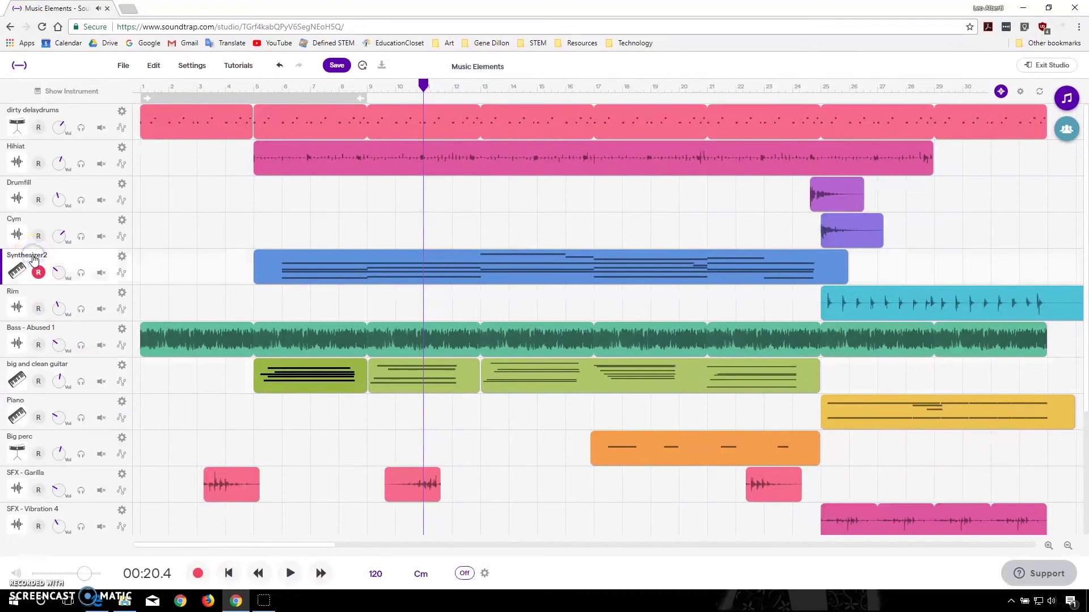
double_click(343, 263)
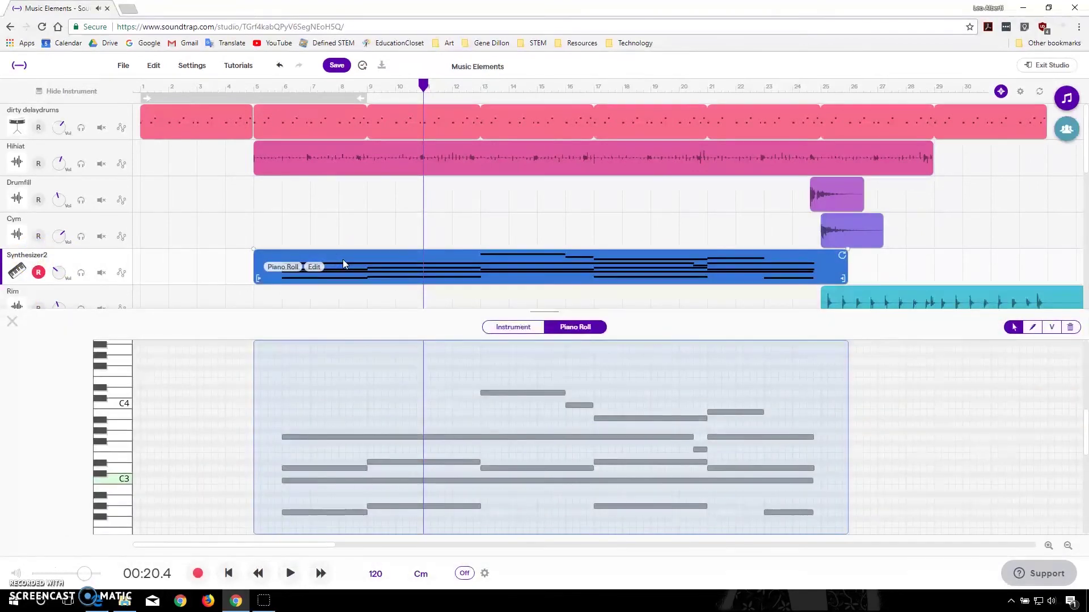
click(514, 327)
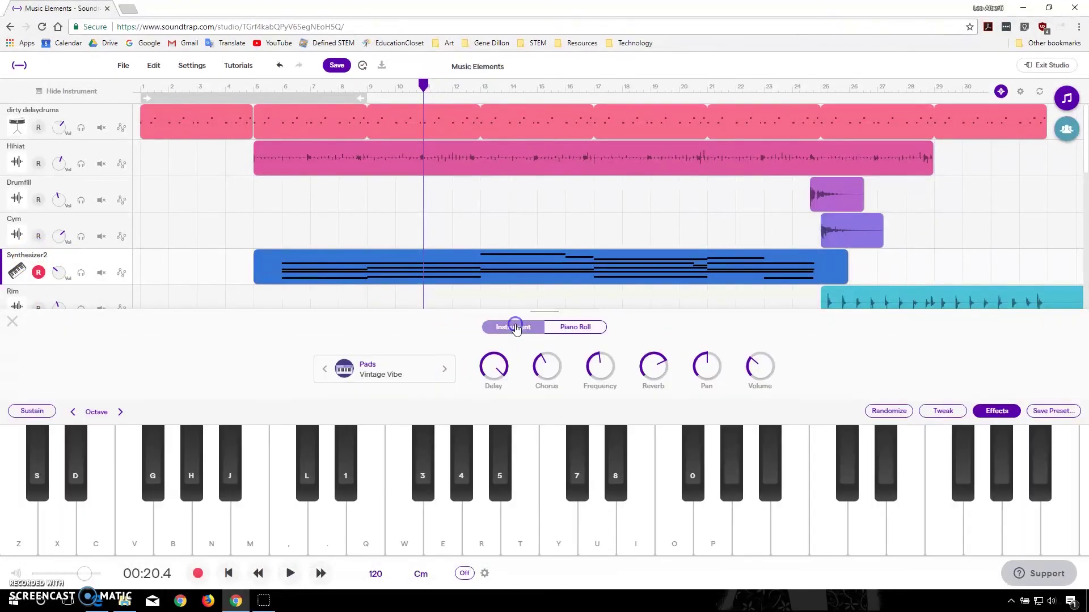
click(376, 370)
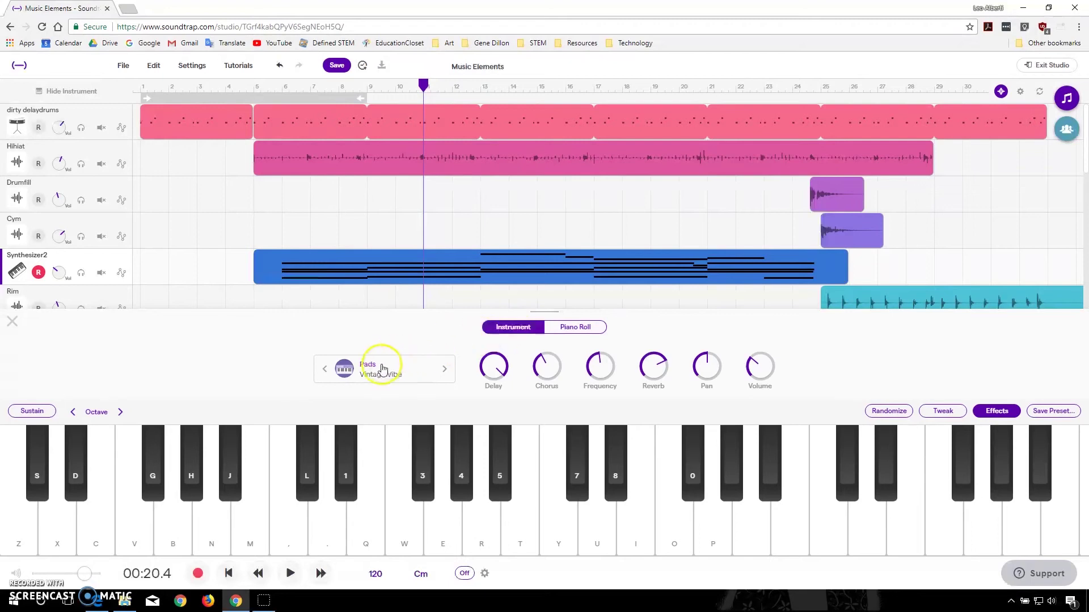
click(403, 530)
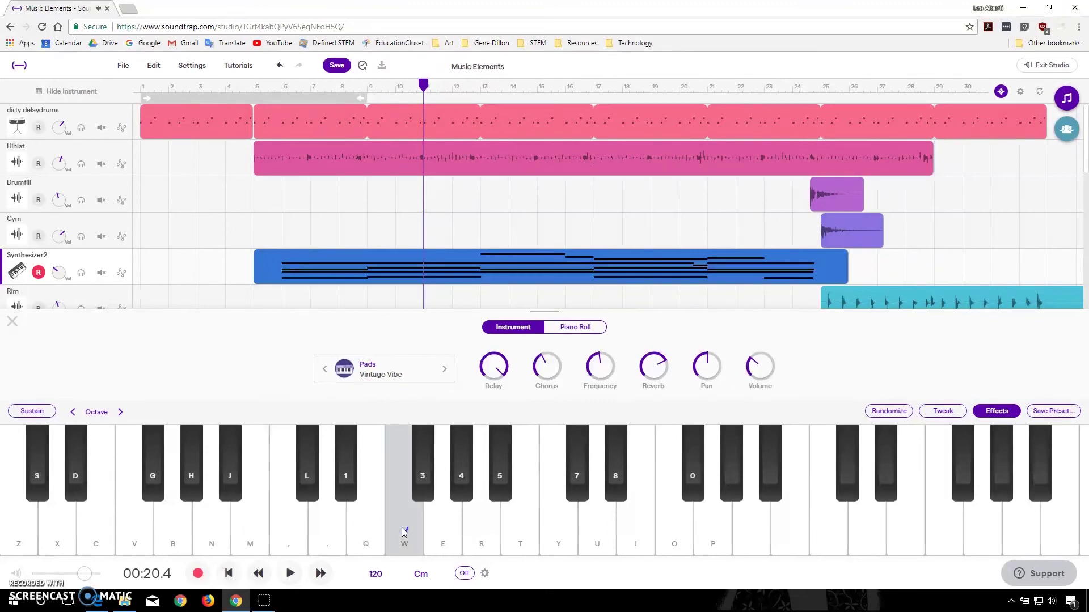
click(326, 529)
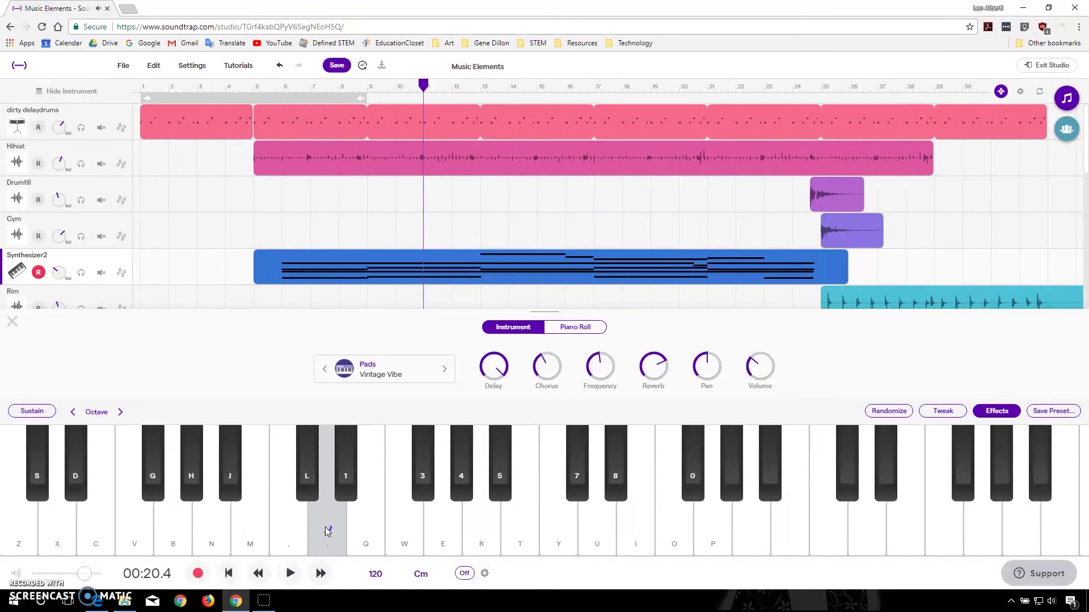
Change the synth preset to Pads > Warm Pad and test it with a couple of notes.
click(366, 365)
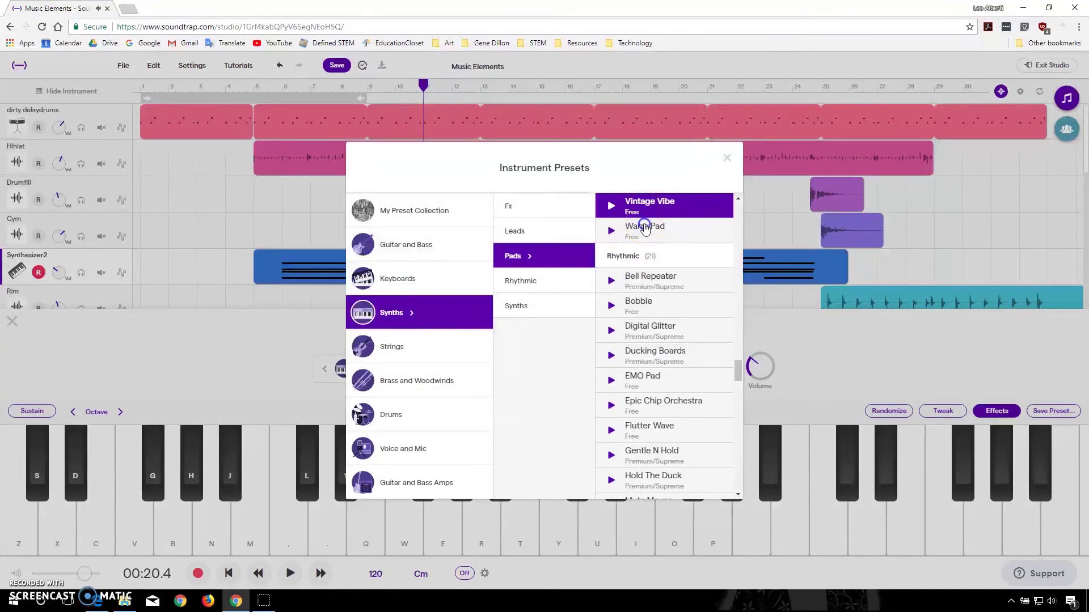
click(644, 228)
click(409, 543)
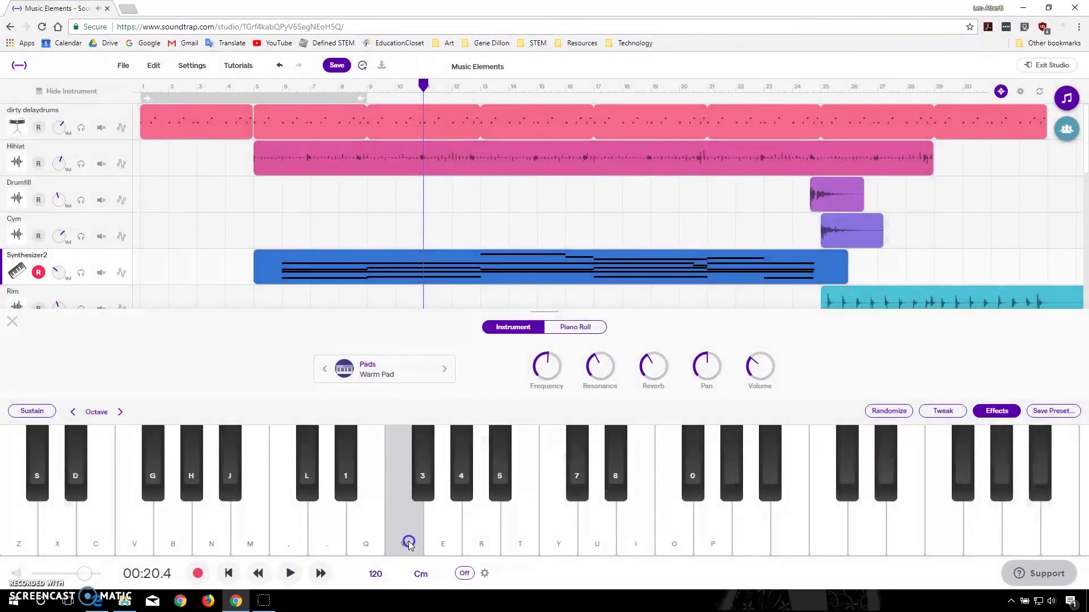
click(327, 539)
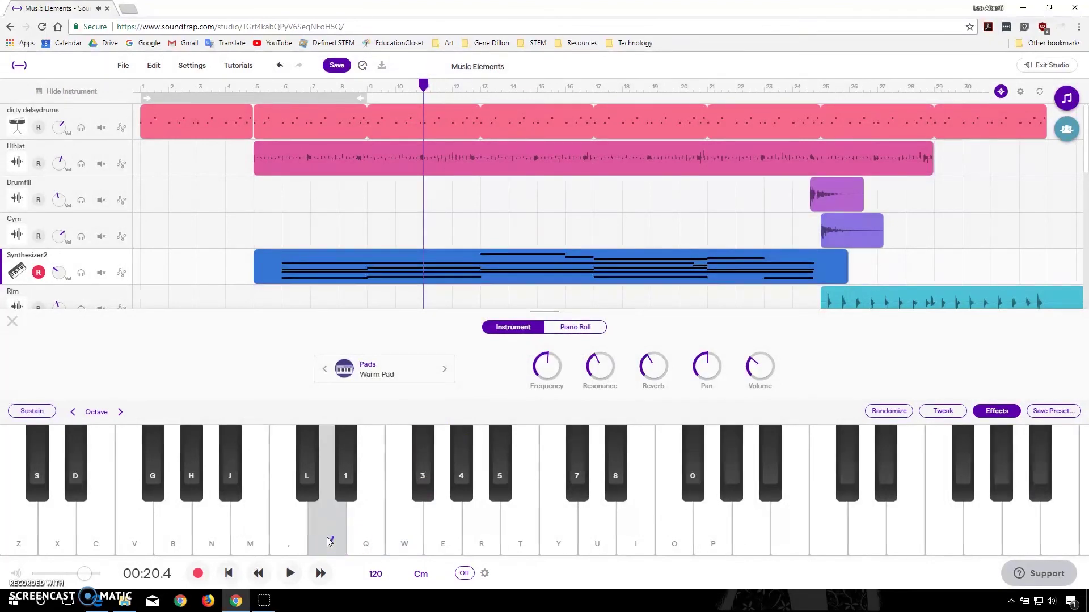
Close the instrument panel and play the arrangement from bar 25, stopping at 01:07.0.
click(12, 321)
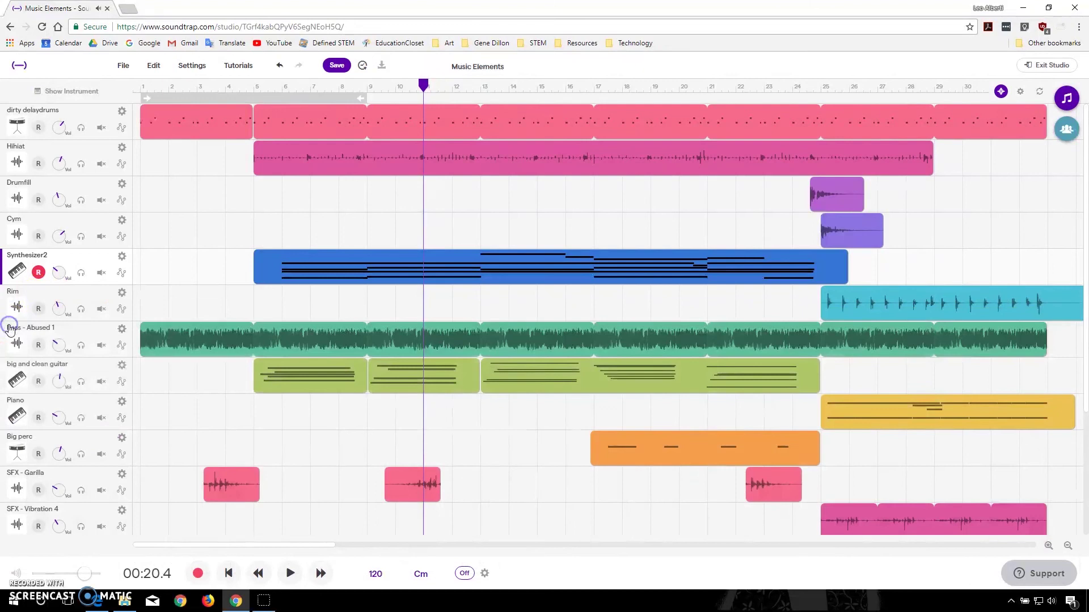
click(394, 118)
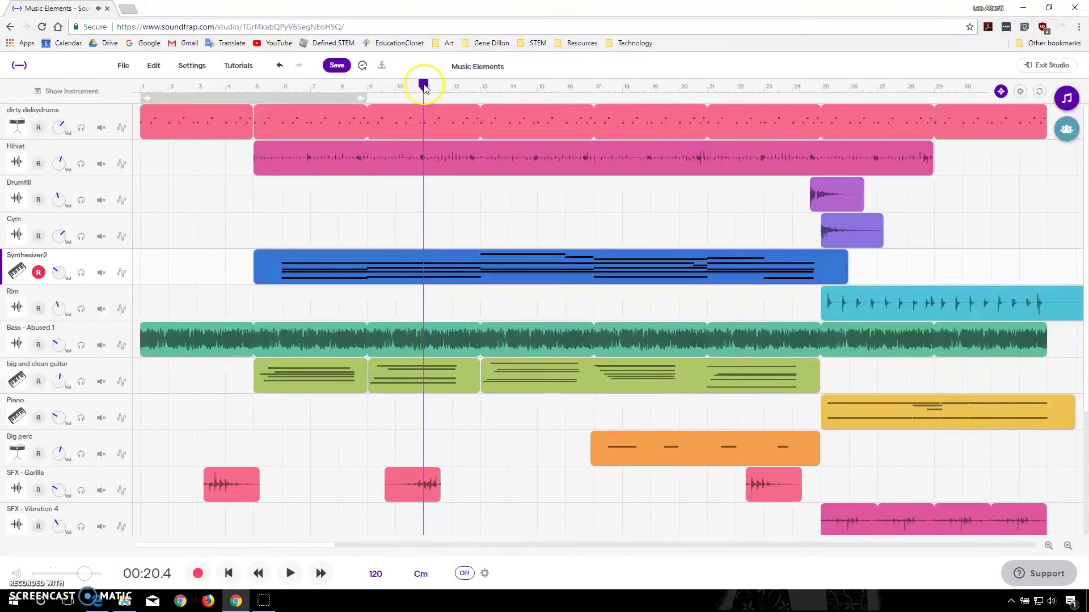
drag(424, 88, 815, 104)
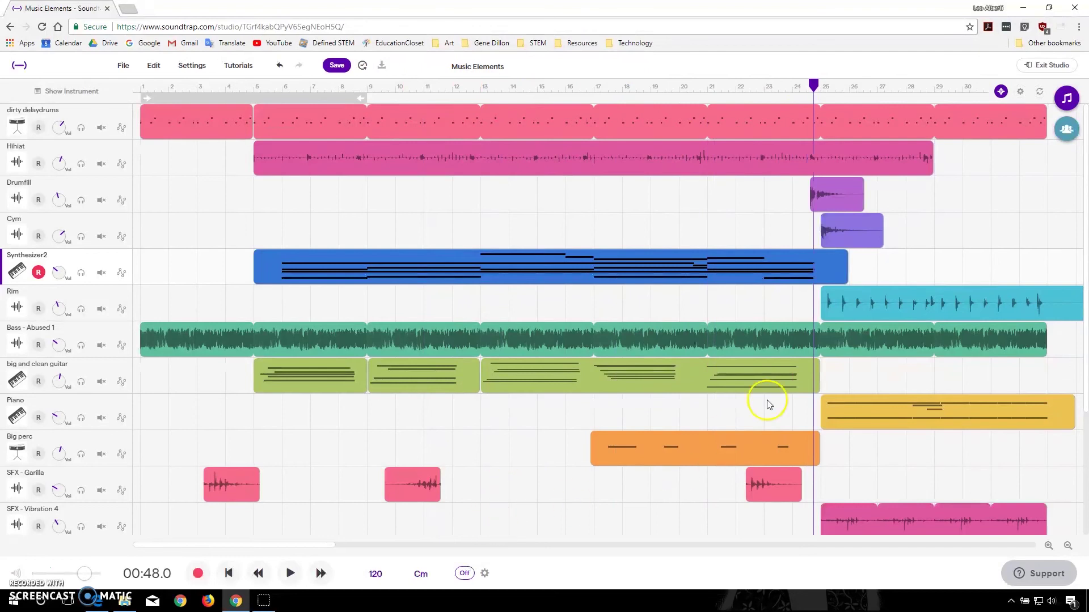
click(291, 574)
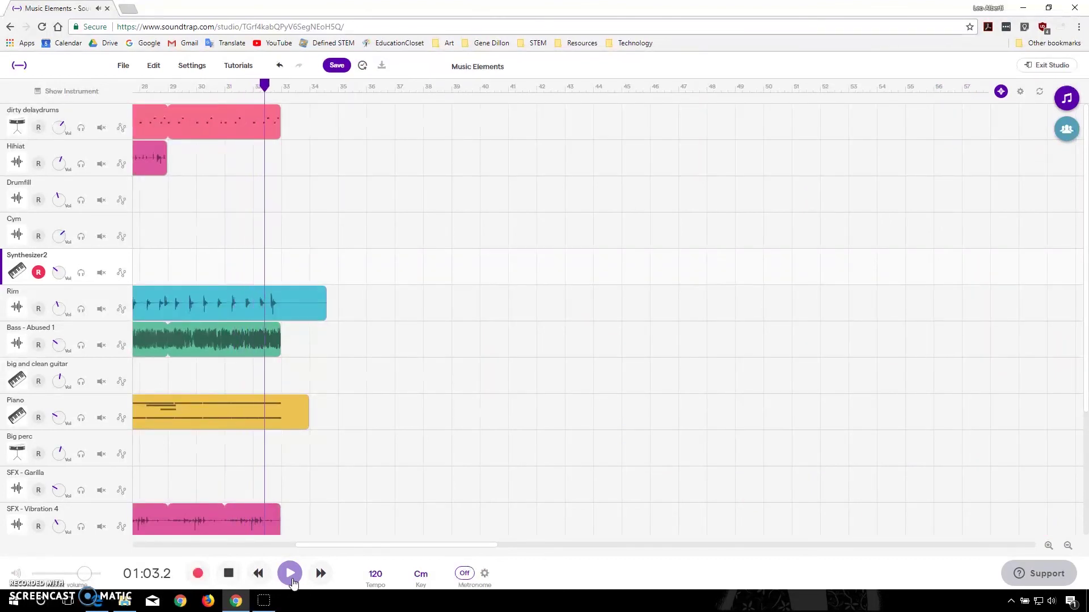
click(280, 579)
click(231, 575)
Scroll the timeline back to the start and select the first SFX - Garilla clip at bar 3.
click(313, 552)
drag(313, 549, 142, 548)
click(205, 499)
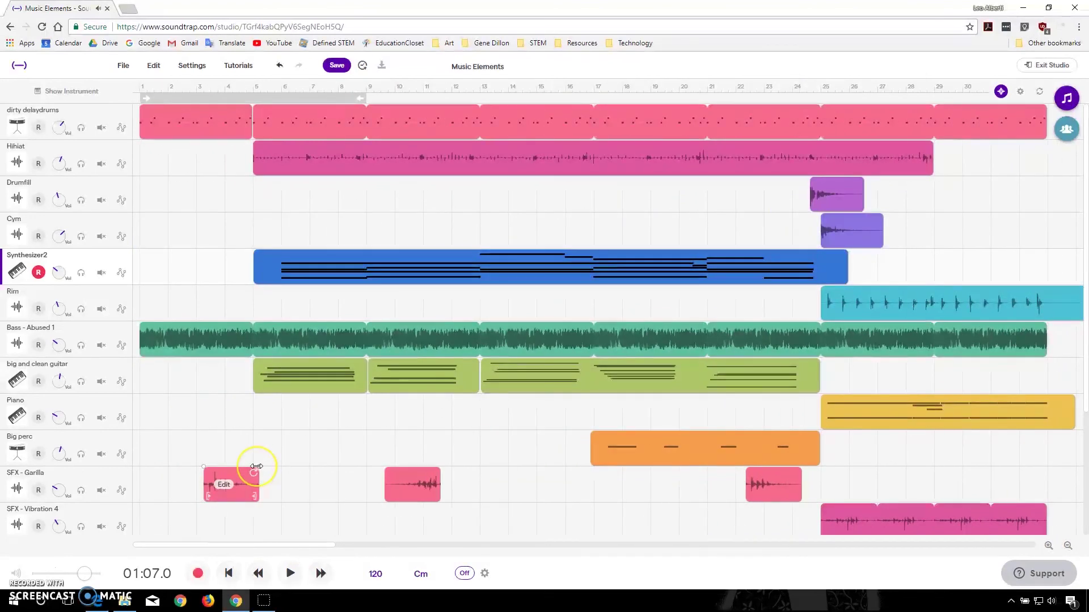